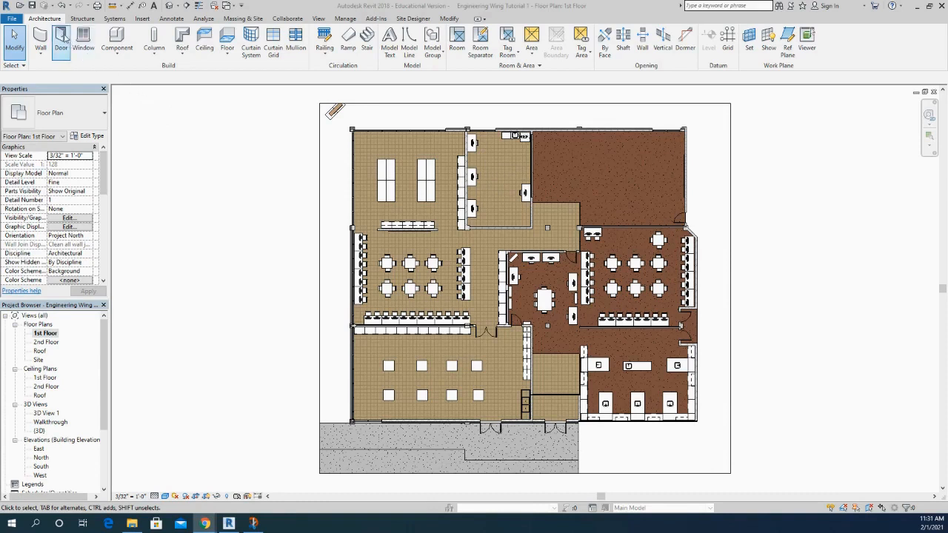
Try to load the Door-Single-Panel family from the Doors library folder through the Component command.
click(124, 43)
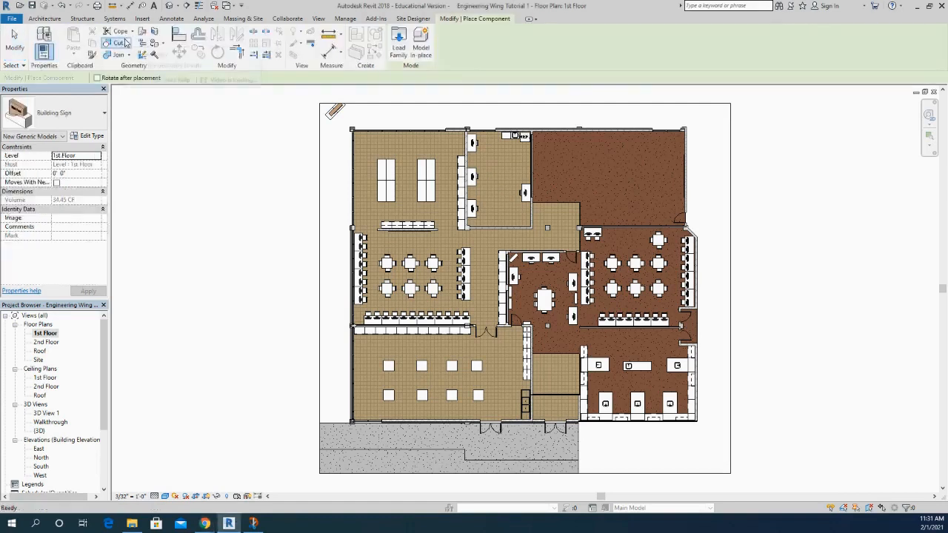
click(398, 44)
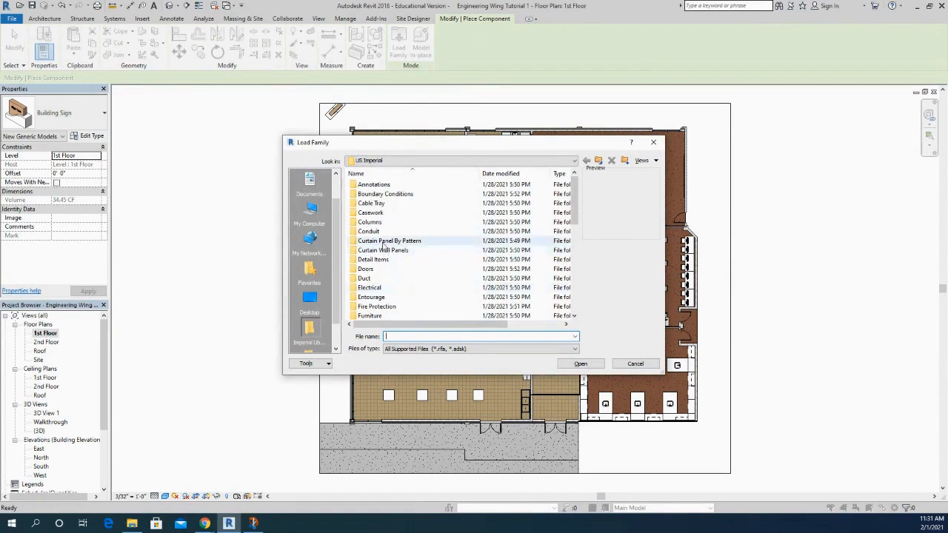
double_click(375, 269)
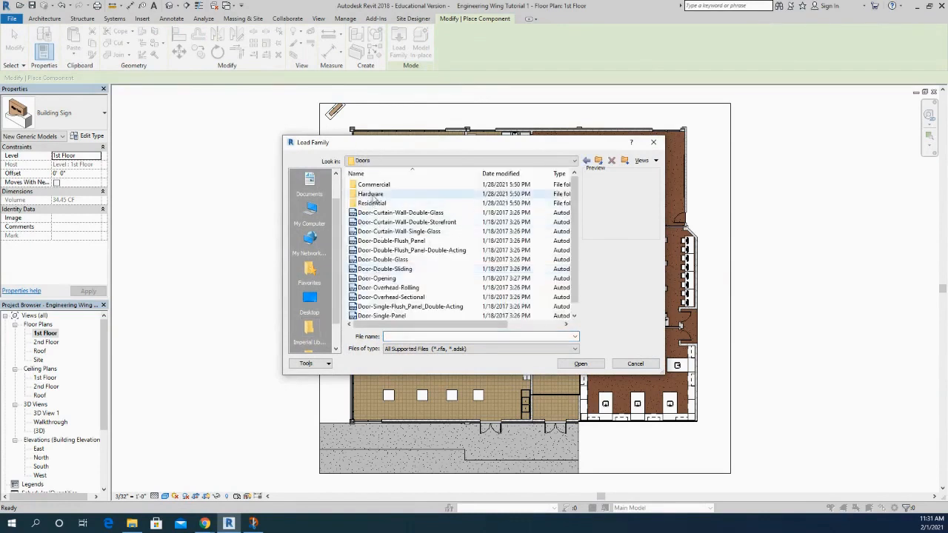
scroll(383, 300, down, 1)
click(383, 307)
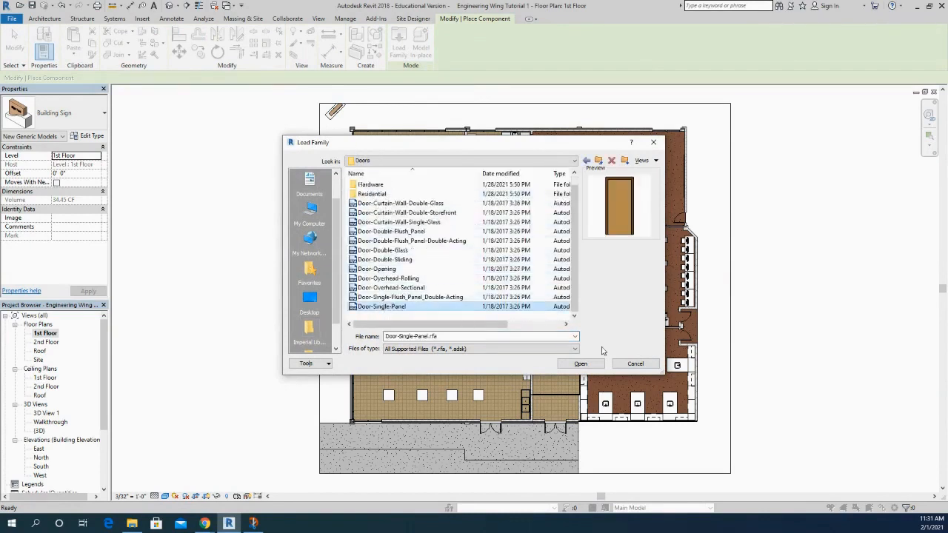
click(581, 363)
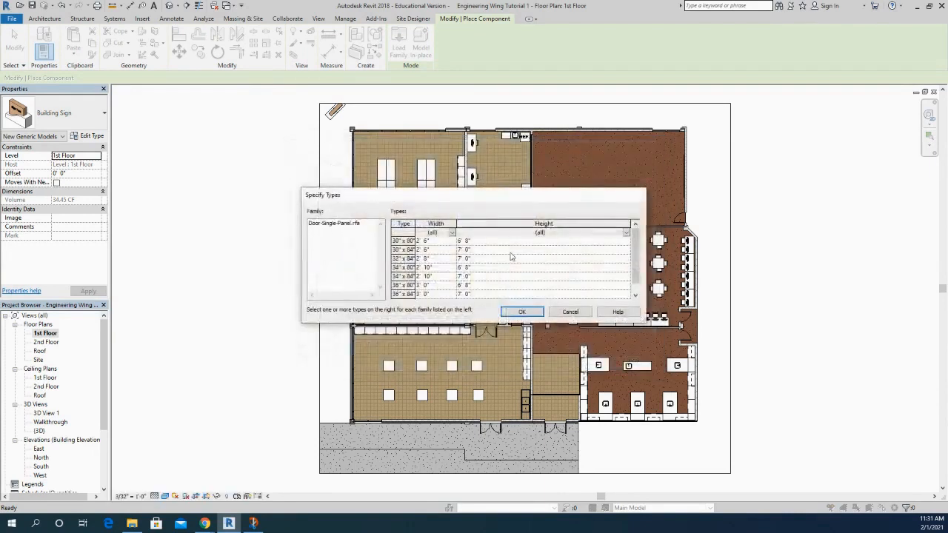
click(521, 312)
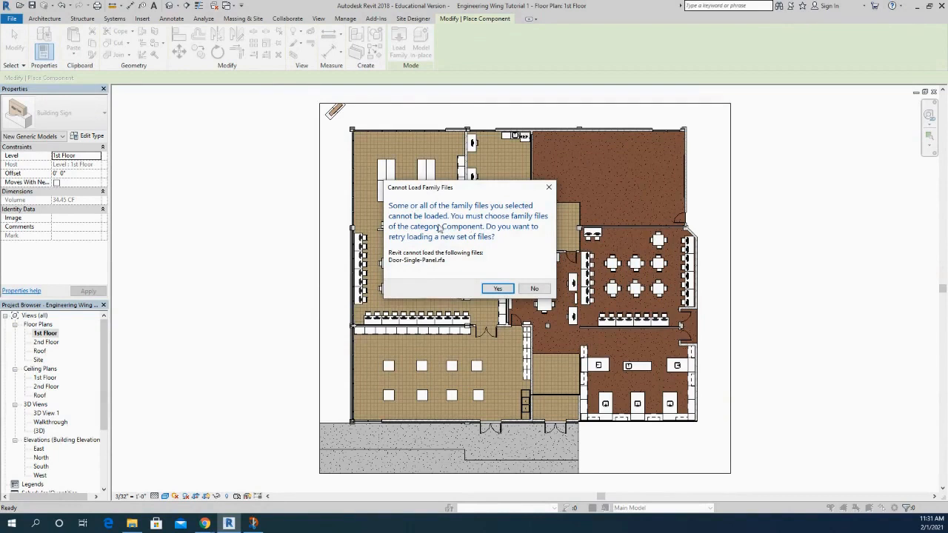
click(548, 187)
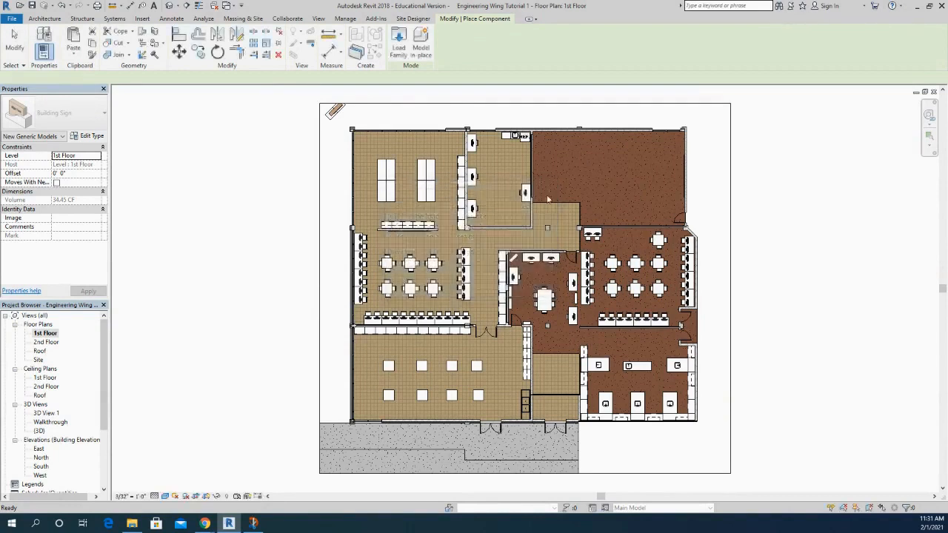
Load the Door-Single-Panel family through the Door command and place a 34" x 80" door in the lower wall of the upper-middle room.
click(45, 19)
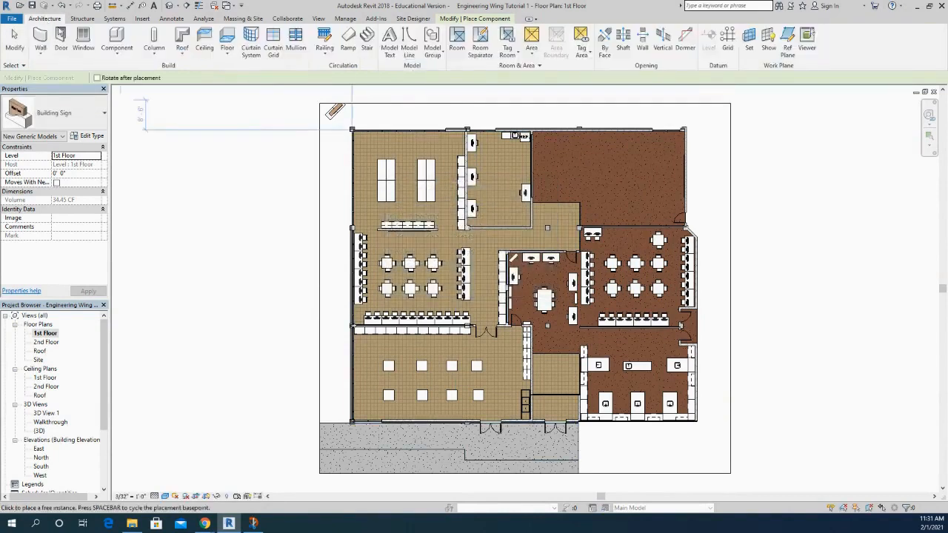
click(62, 35)
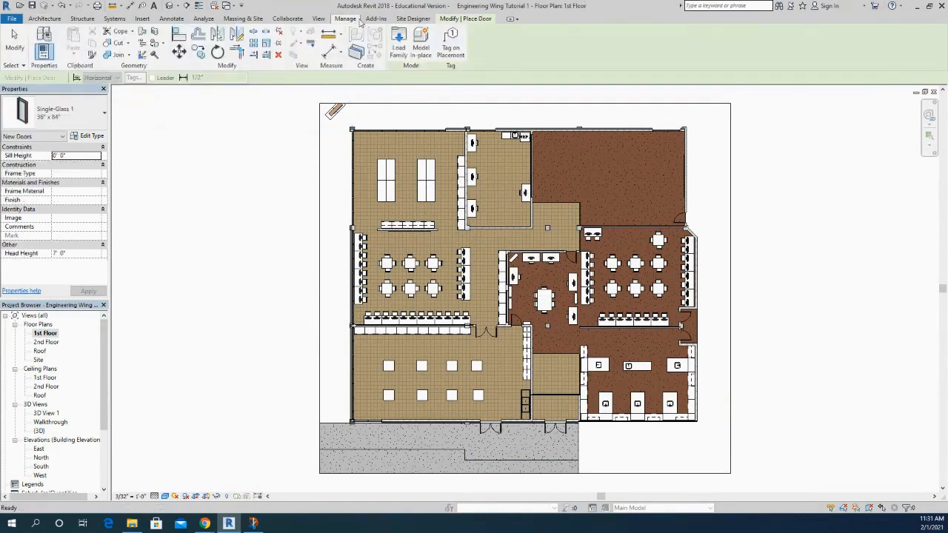
click(401, 46)
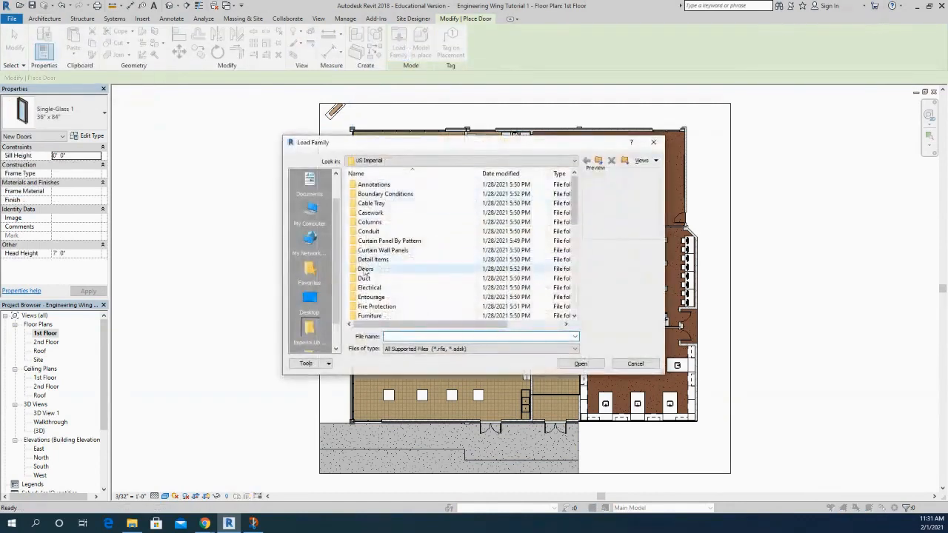
double_click(362, 271)
click(384, 307)
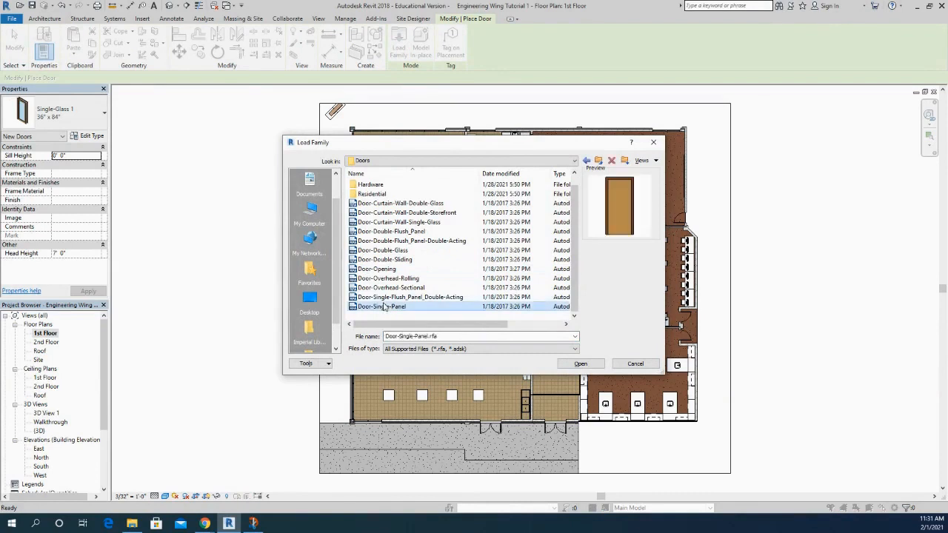
click(593, 363)
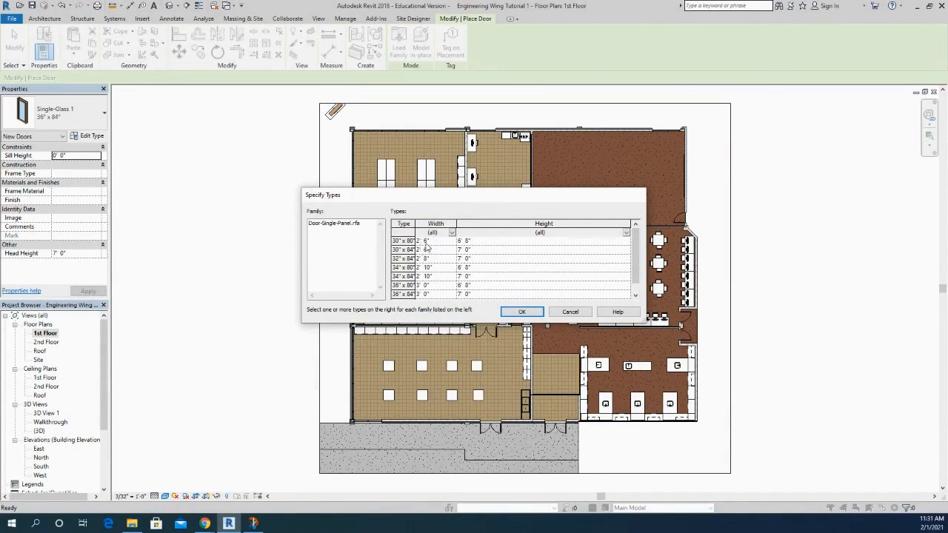
click(522, 312)
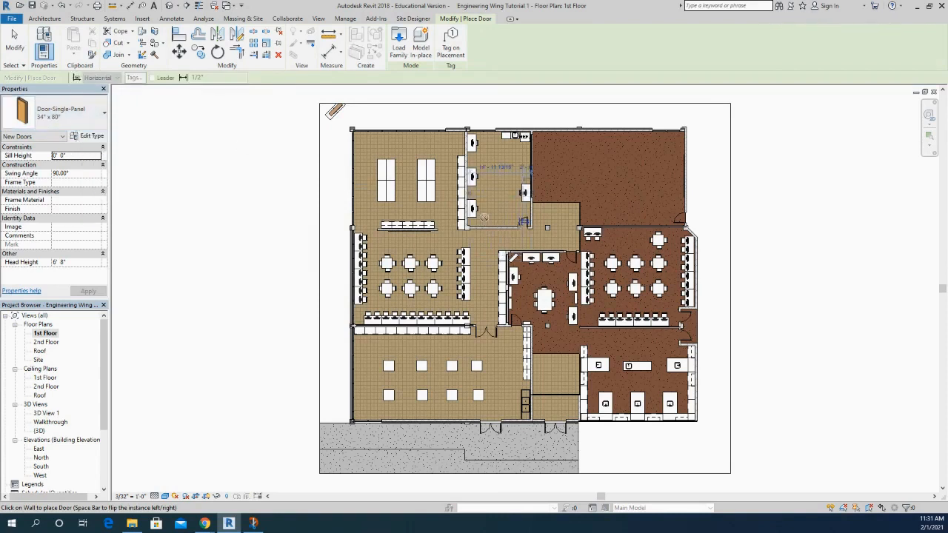
key(Escape)
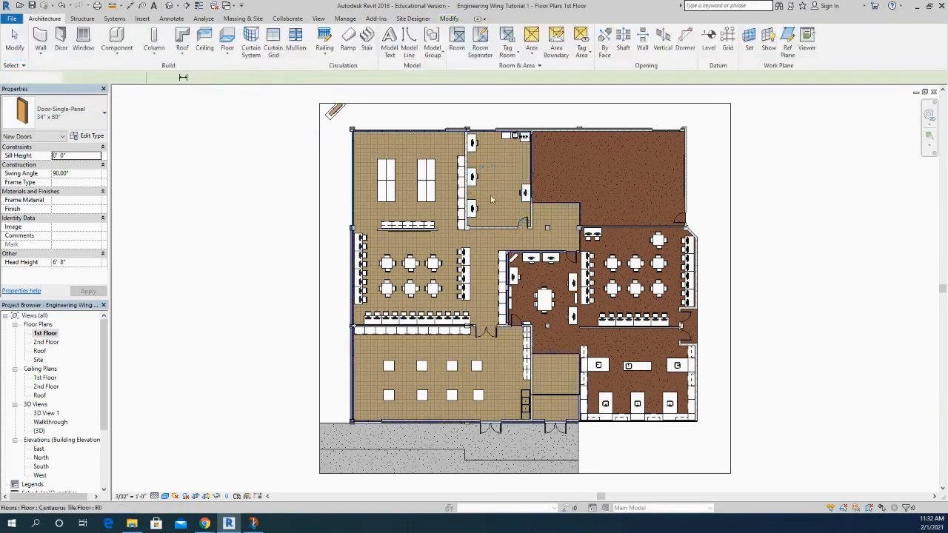
Set the width of the newly placed single-panel door's type to 2' 7".
click(521, 221)
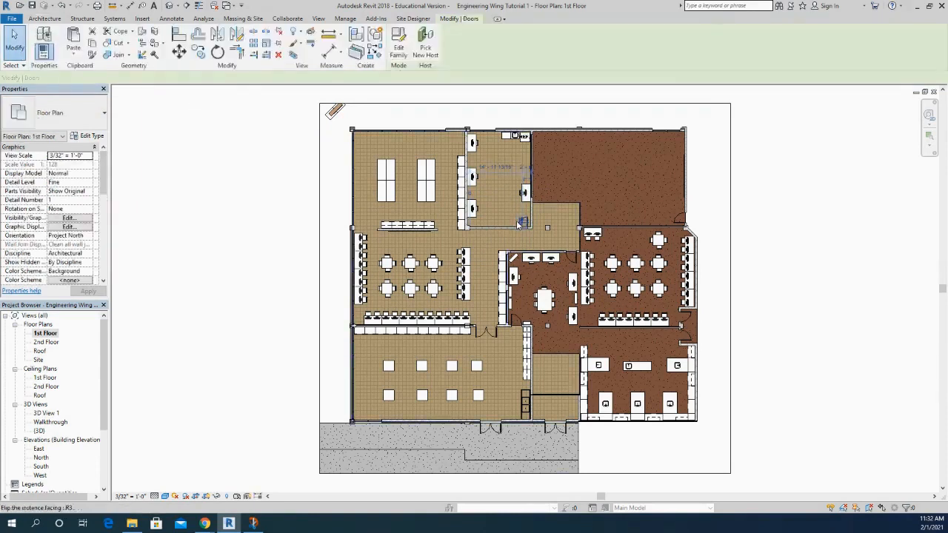
click(87, 136)
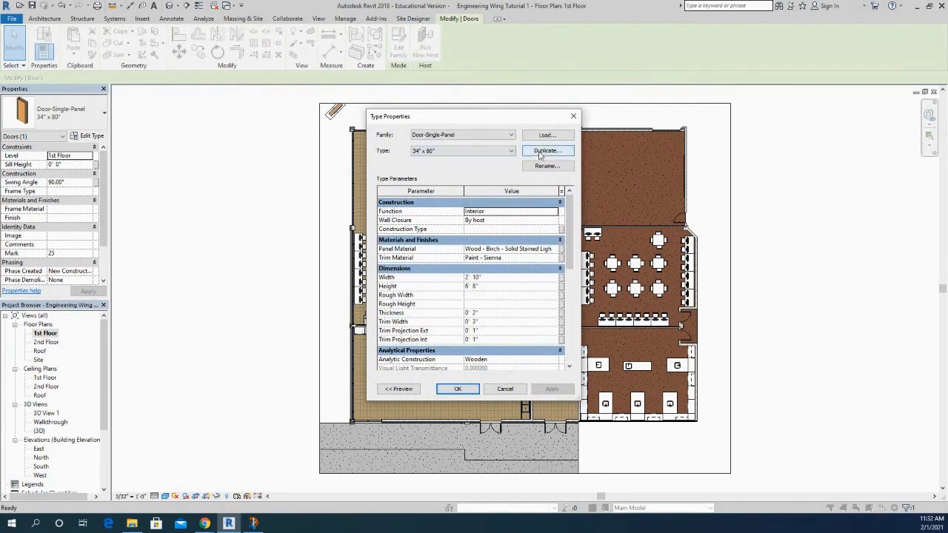
click(478, 277)
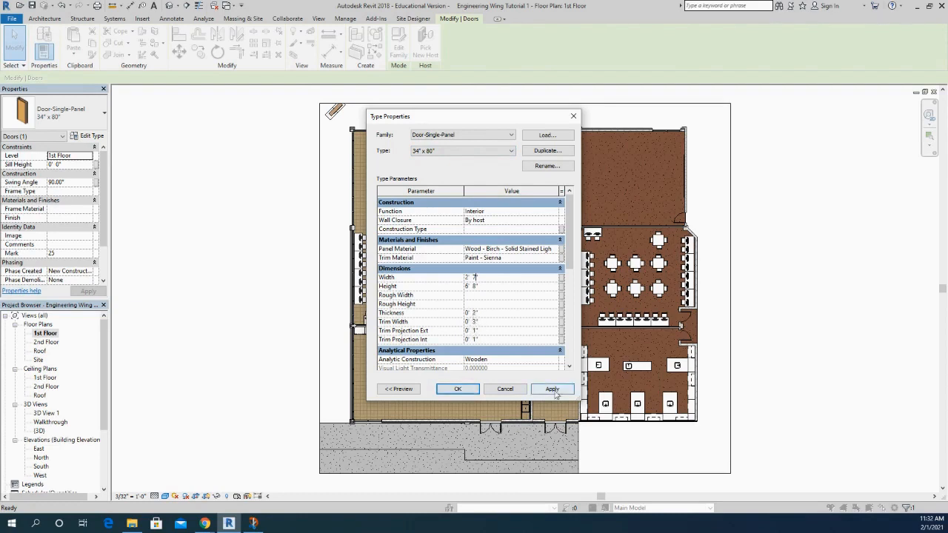
click(458, 389)
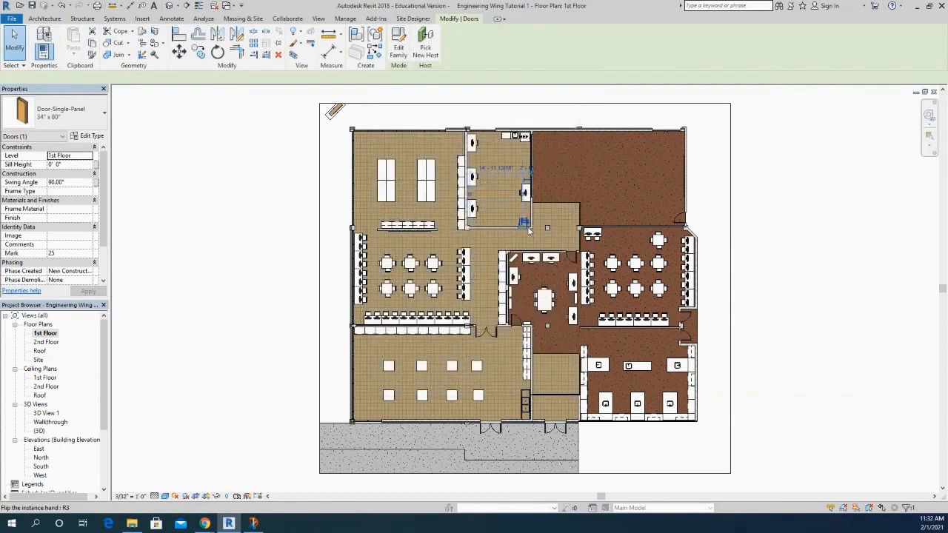
scroll(532, 235, up, 4)
scroll(493, 257, down, 6)
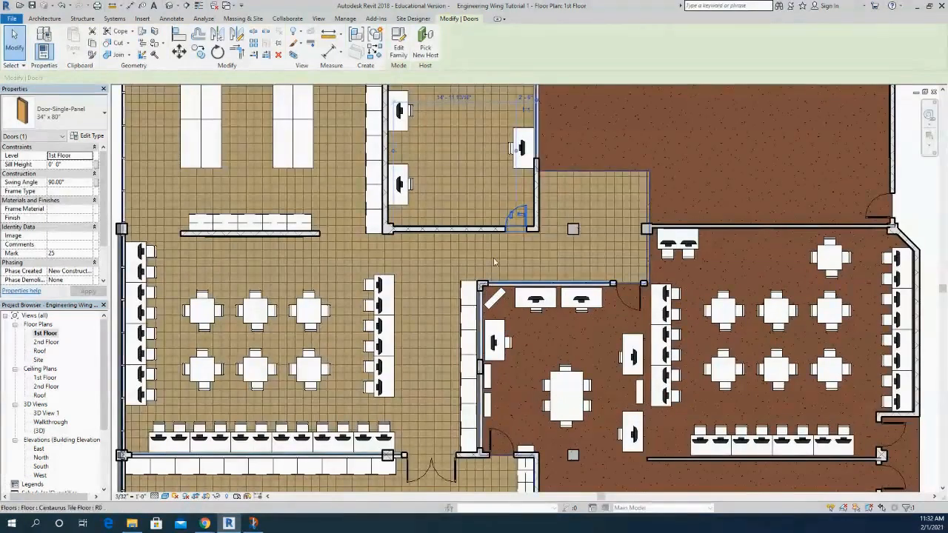
key(Escape)
middle_drag(464, 297, 454, 240)
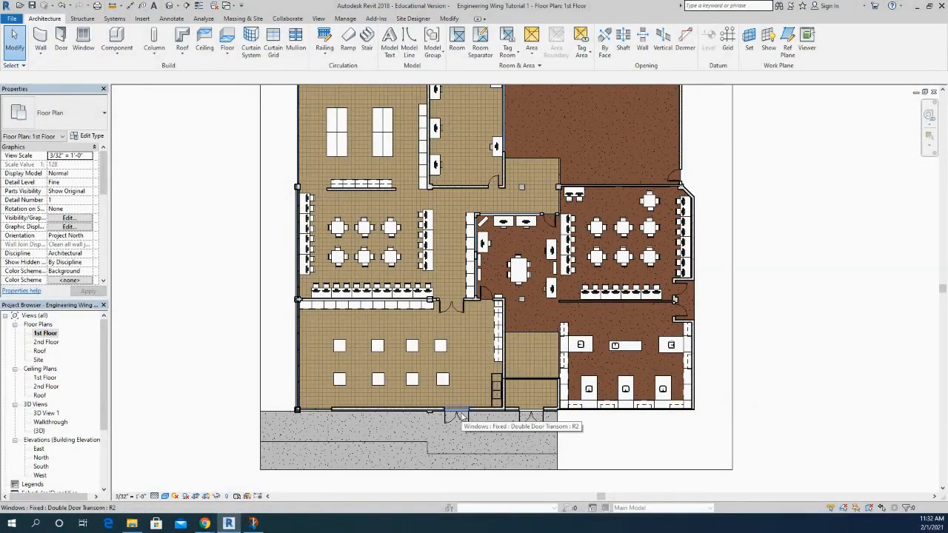
click(460, 416)
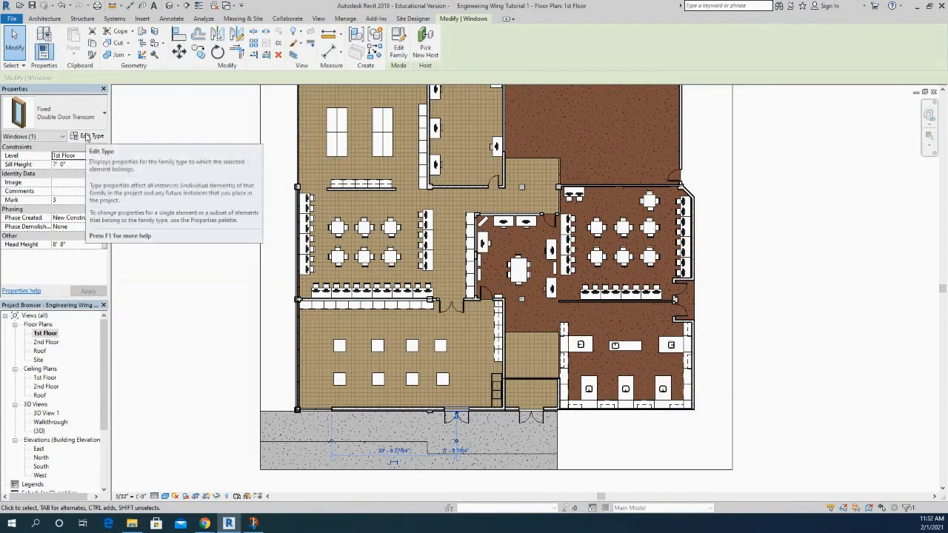
click(46, 19)
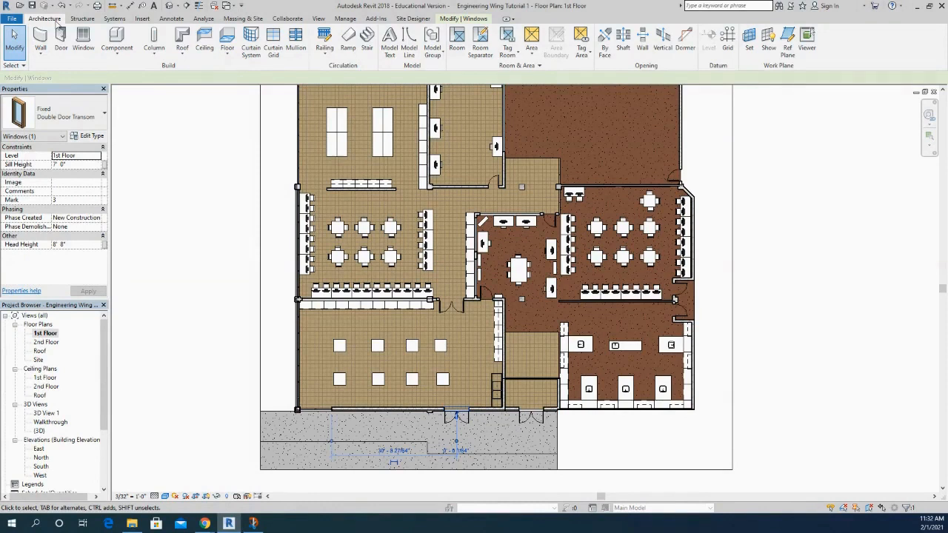
click(92, 39)
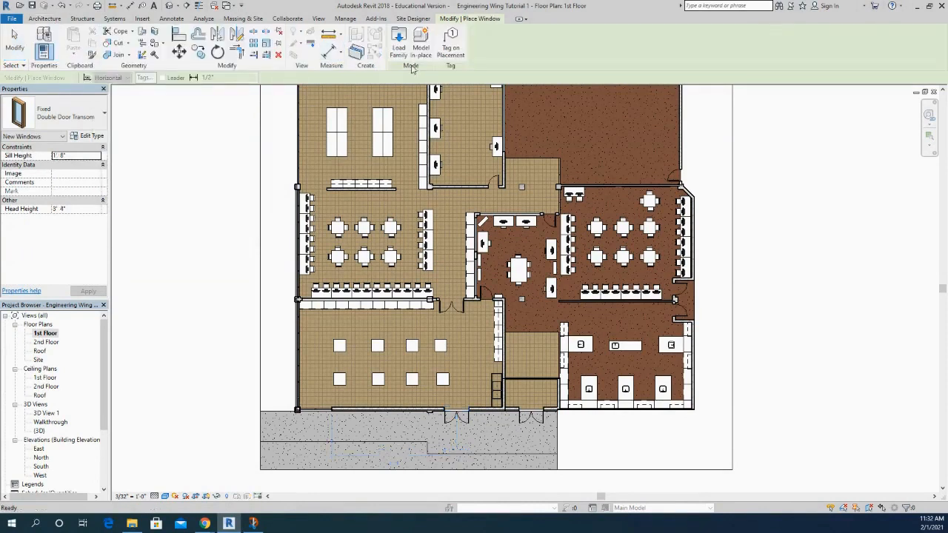
key(Escape)
key(Escape)
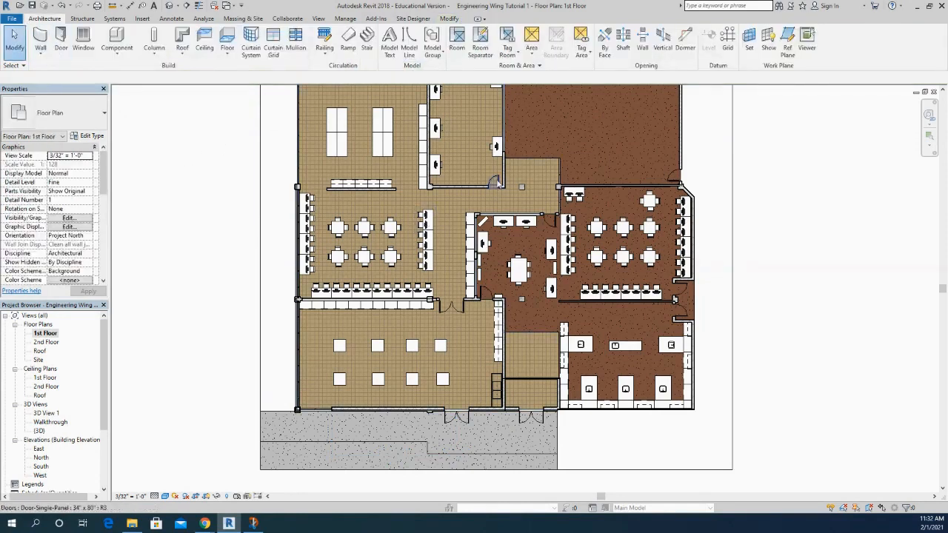
click(497, 190)
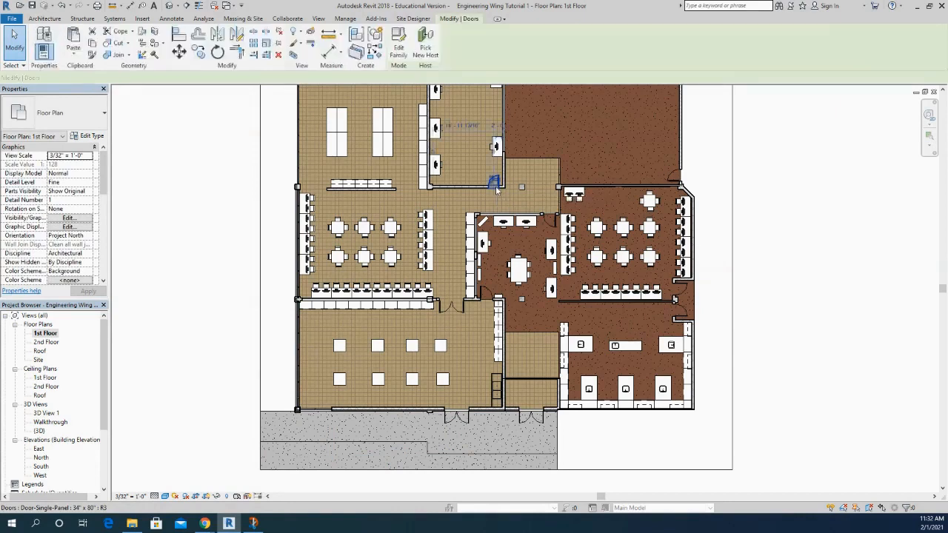
key(Escape)
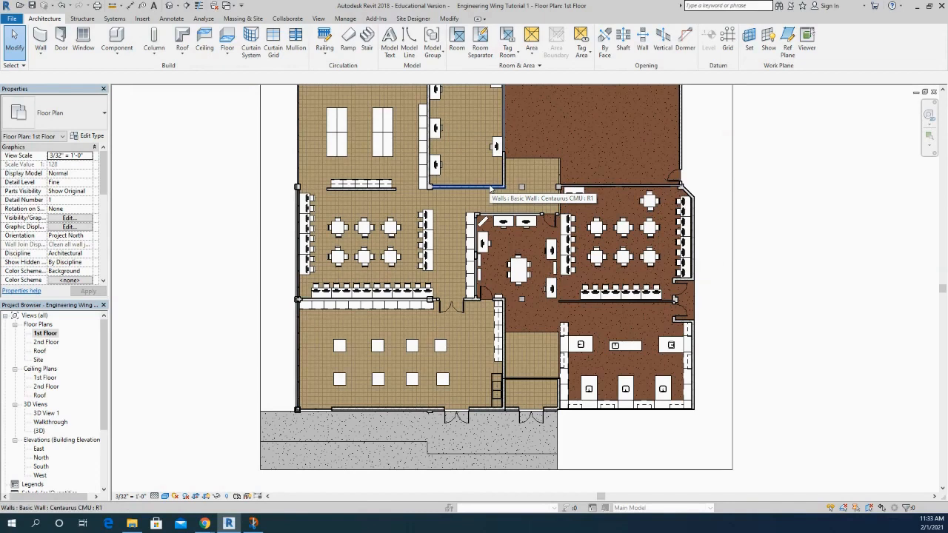
Try tagging the single-glass door in the upper-right room's outer wall by category with an attached-end leader, and undo the tag.
click(172, 18)
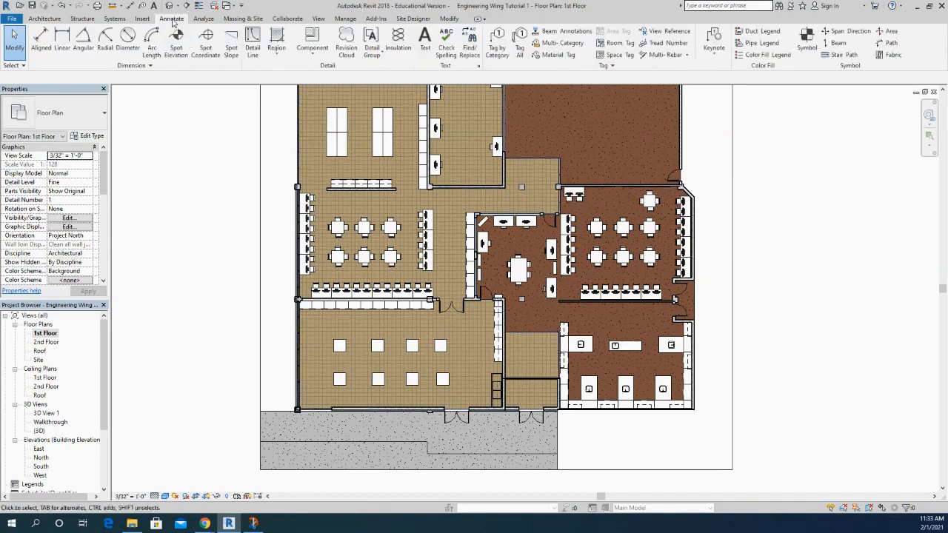
click(496, 46)
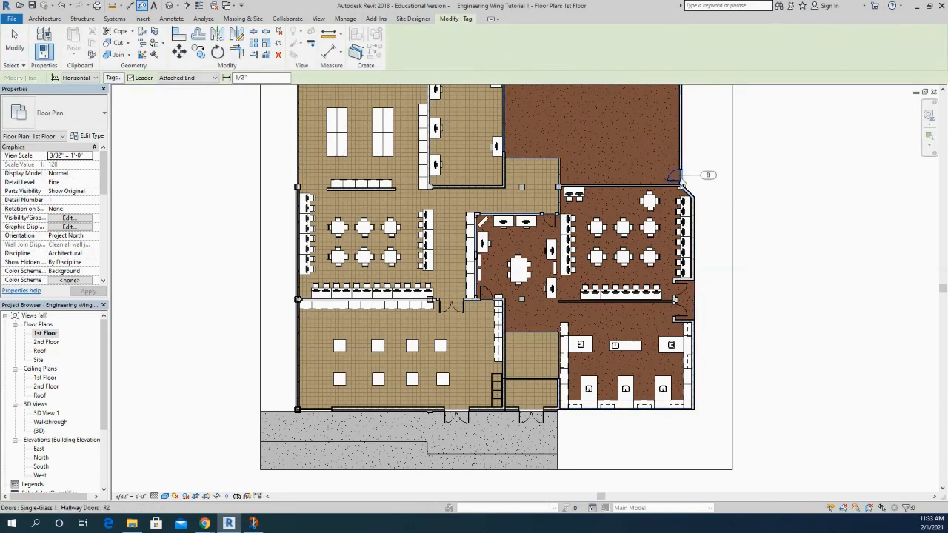
click(681, 181)
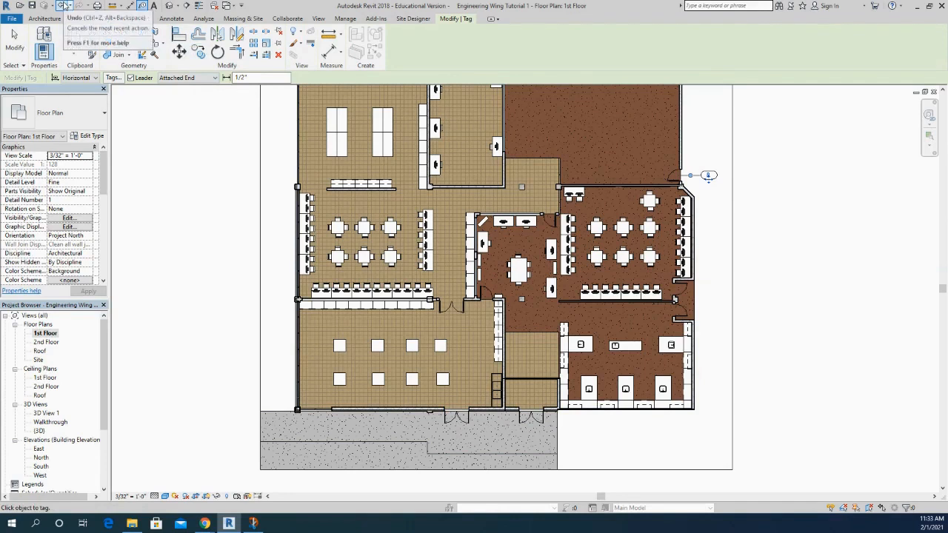
click(63, 5)
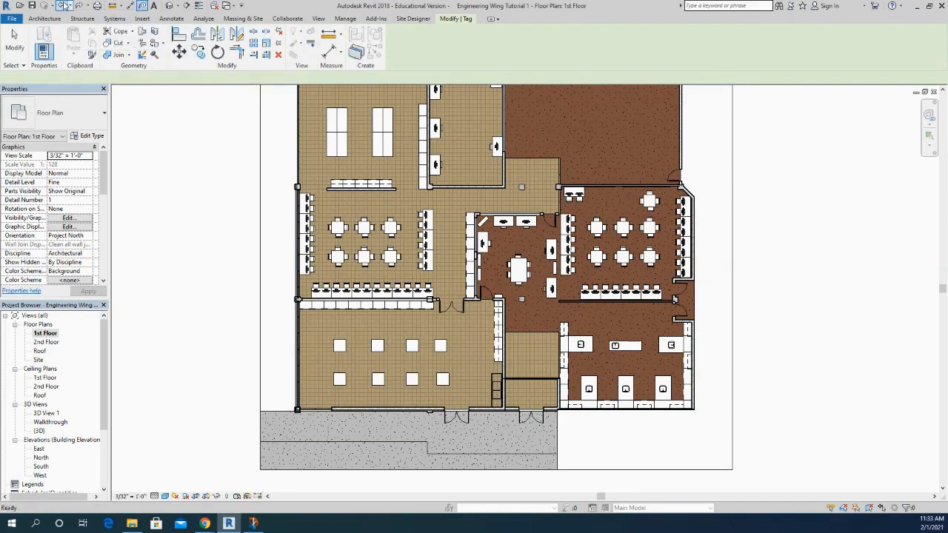
Tag all untagged doors and windows in the first-floor plan with Door Tags and Window Tags, without leaders.
click(172, 18)
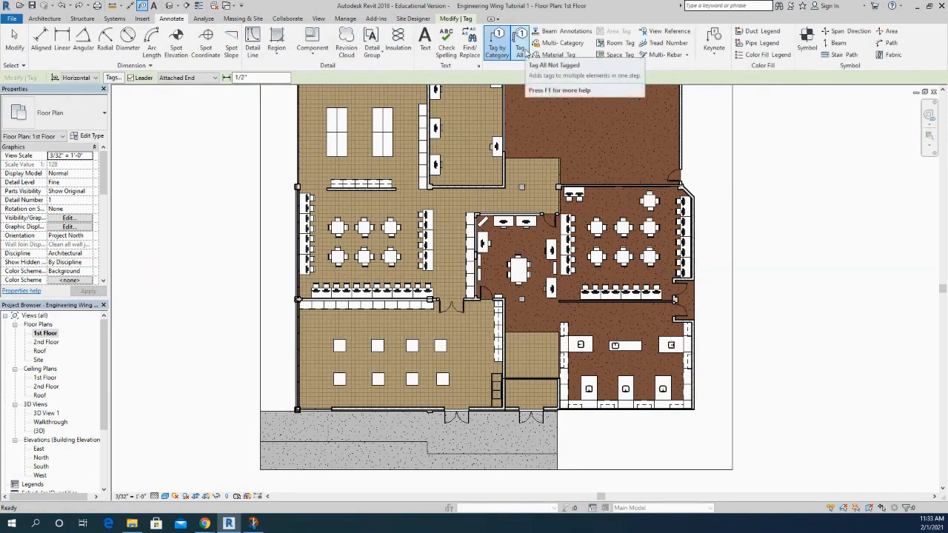
click(522, 51)
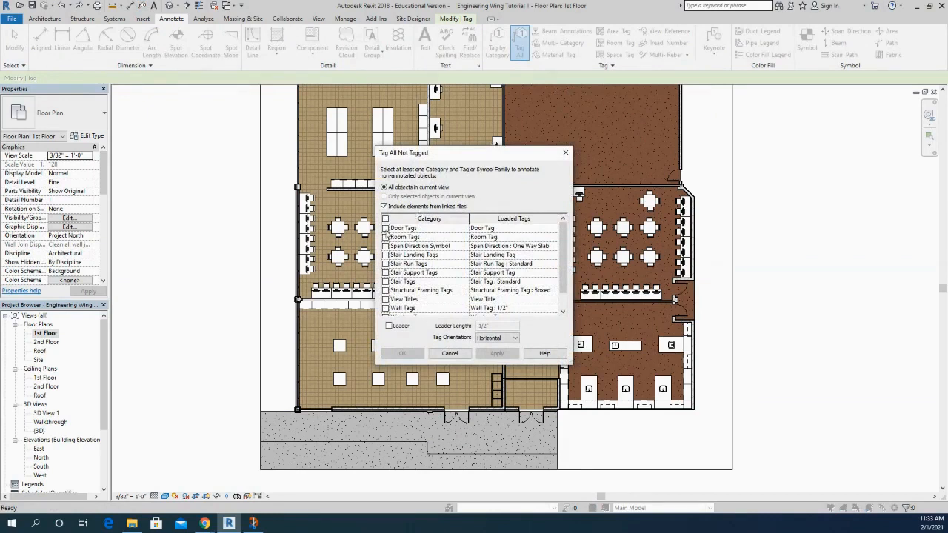
scroll(398, 274, down, 1)
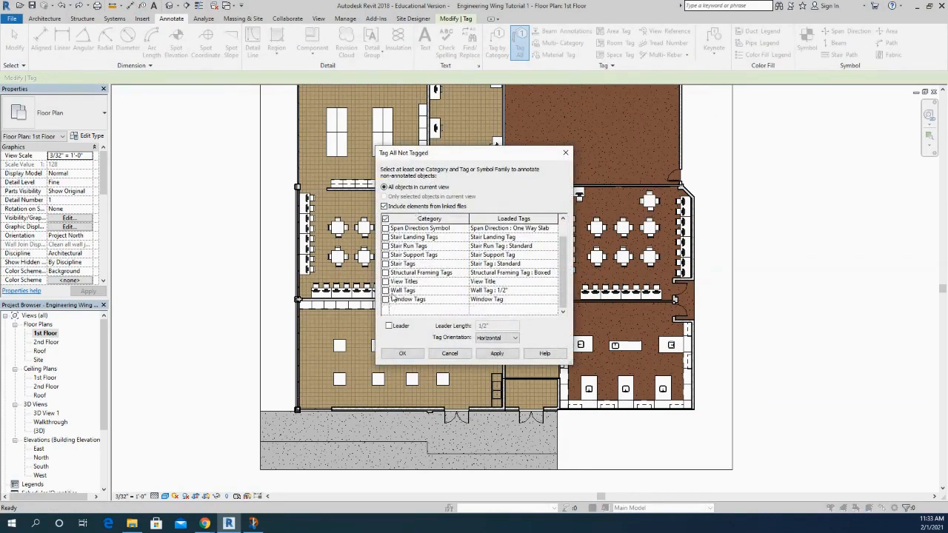
click(385, 299)
scroll(404, 255, up, 1)
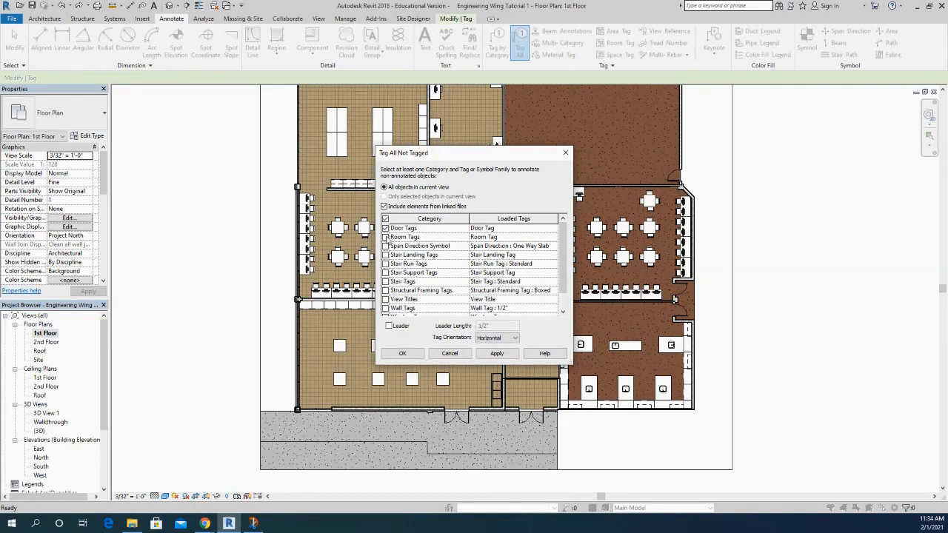
scroll(416, 258, down, 1)
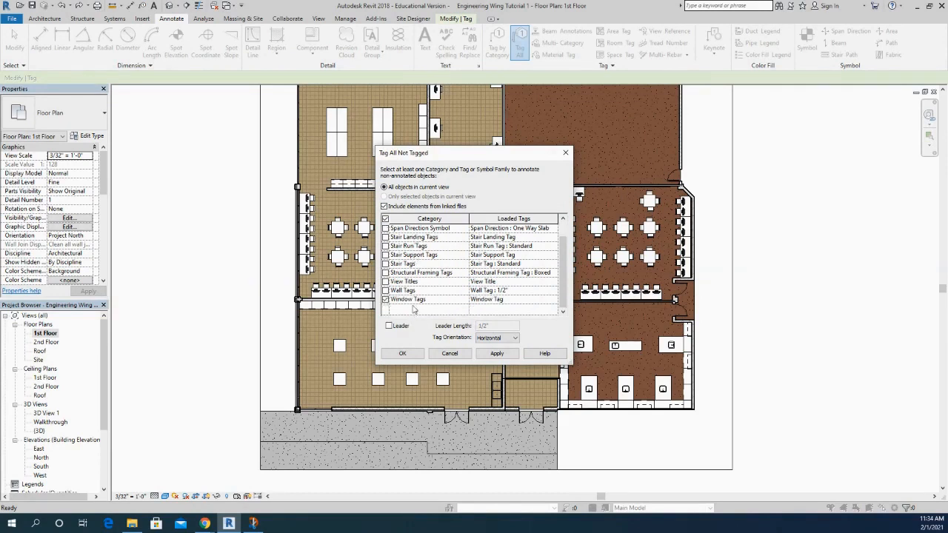
click(404, 354)
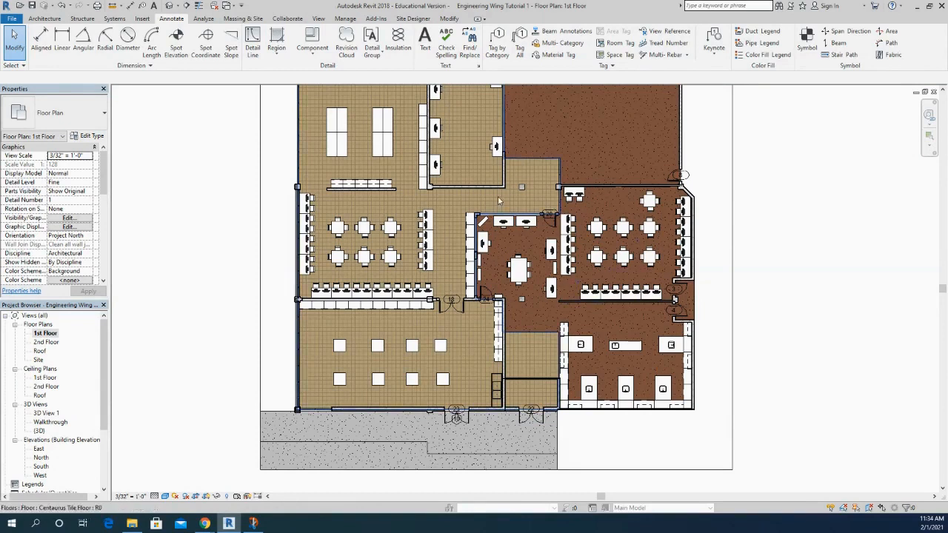
middle_drag(515, 204, 503, 225)
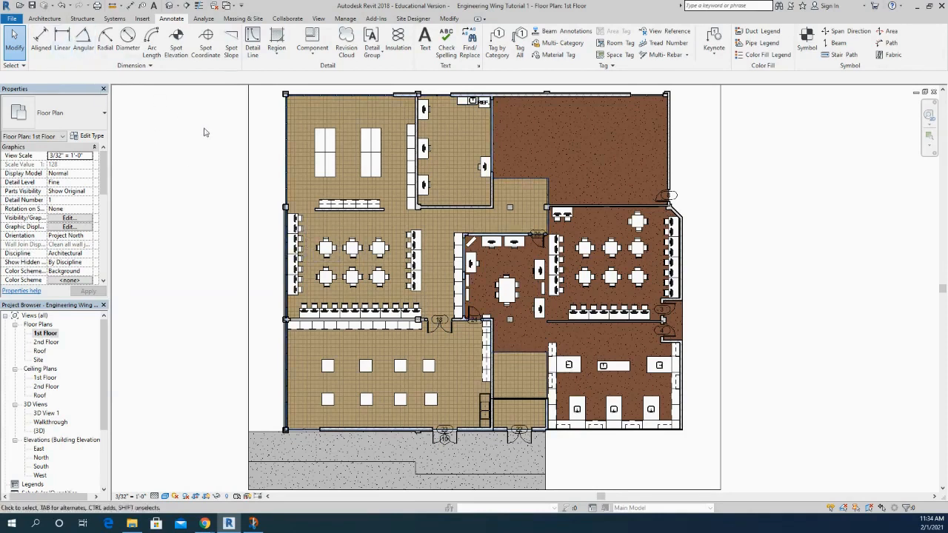
Start a new building-component schedule for the Doors category, named Door Schedule.
click(318, 18)
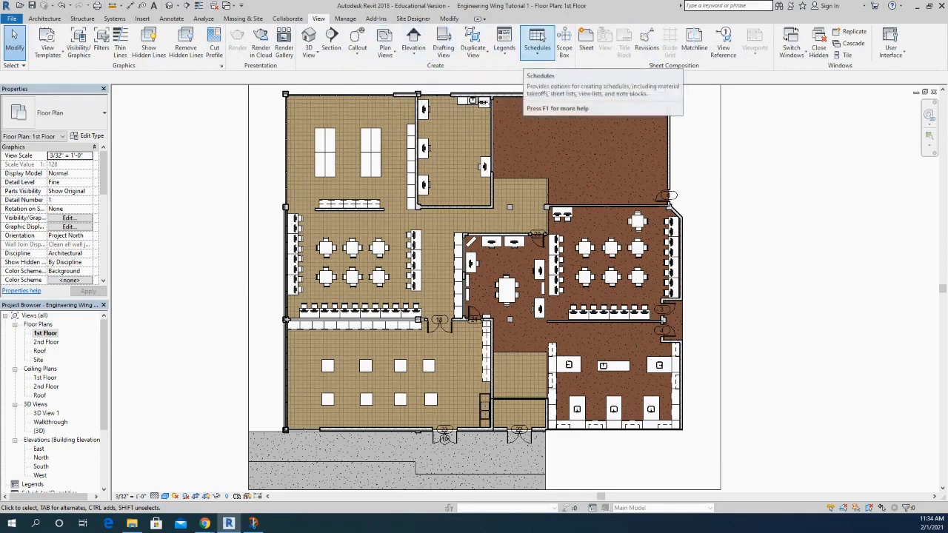
click(537, 45)
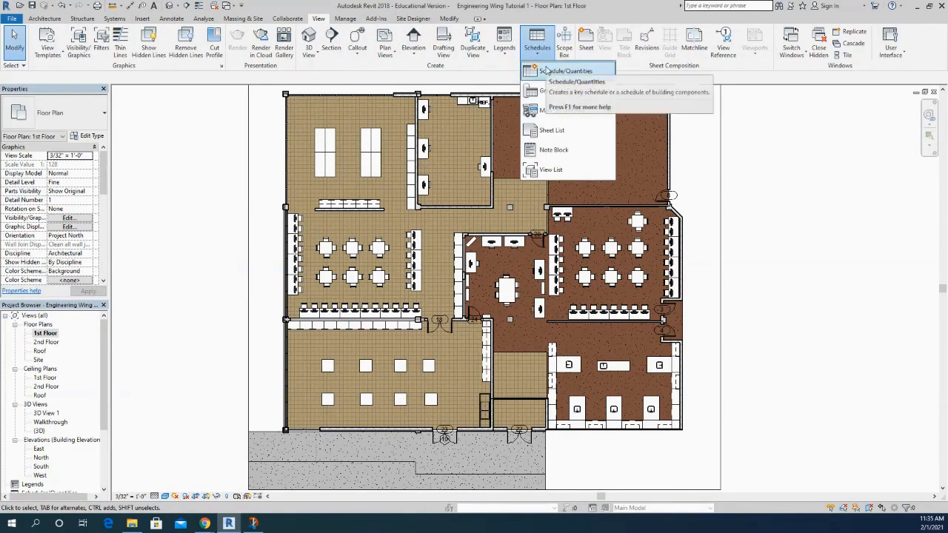
click(545, 69)
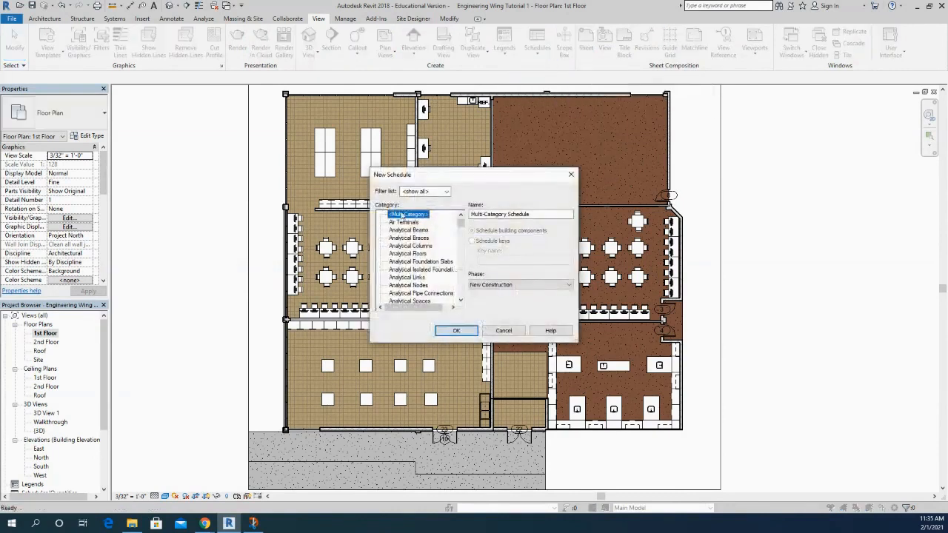
scroll(430, 261, down, 2)
scroll(425, 261, down, 8)
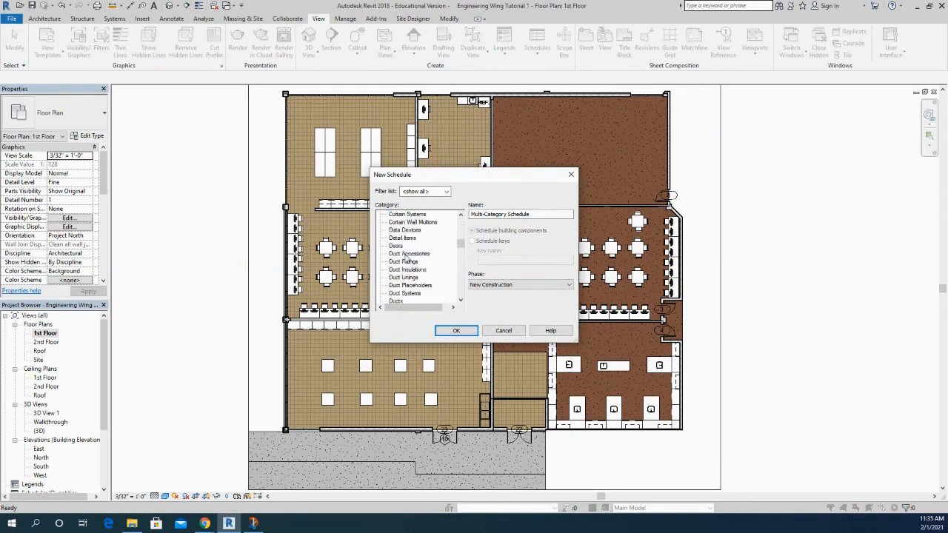
click(406, 247)
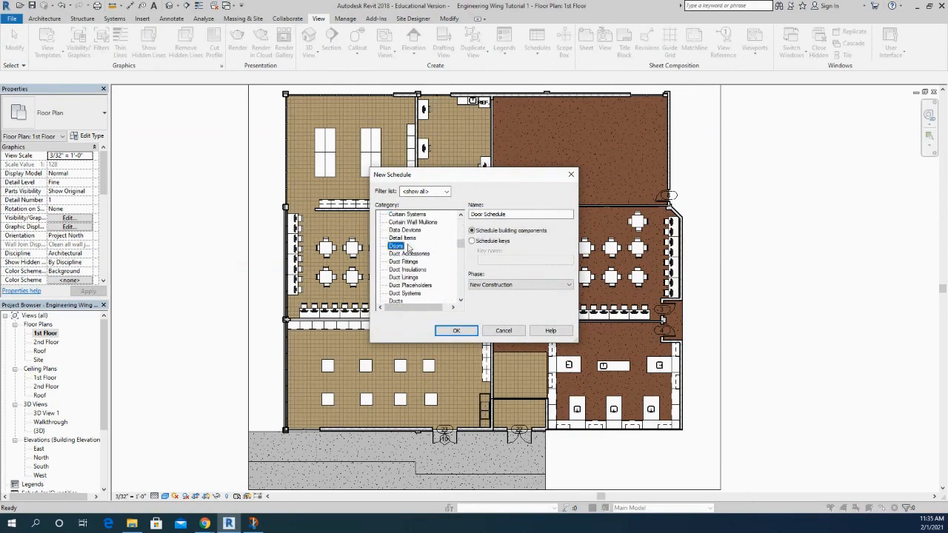
click(457, 331)
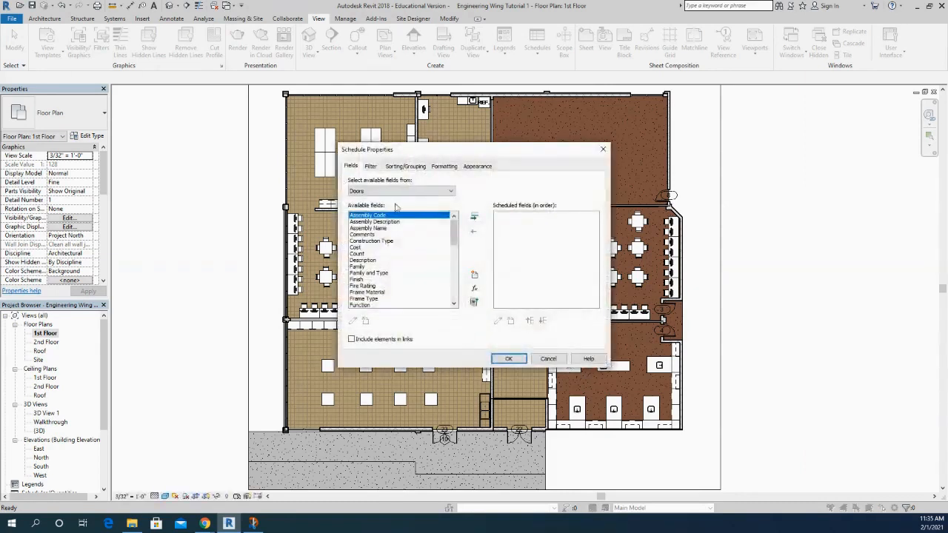
Add Family, Type and Width, in that order, as the scheduled fields of the door schedule.
drag(425, 151, 205, 100)
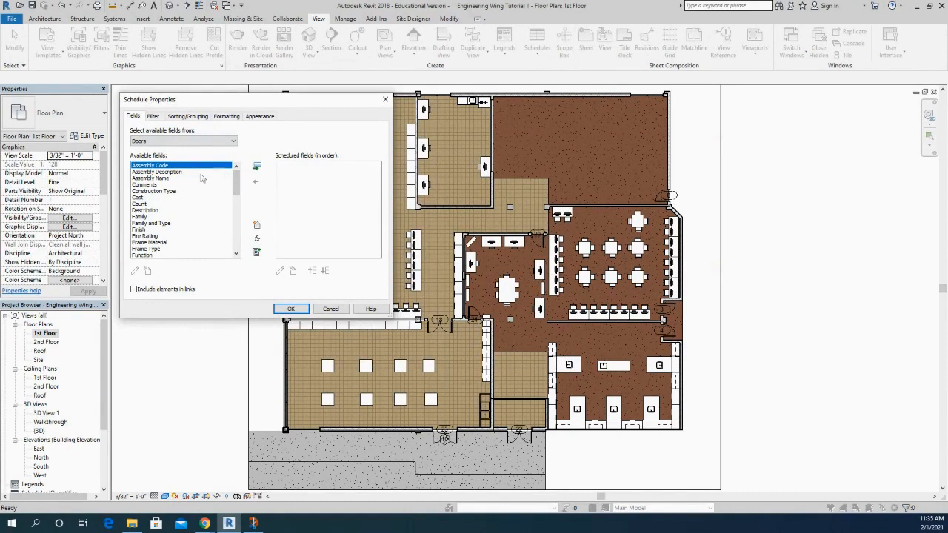
click(139, 217)
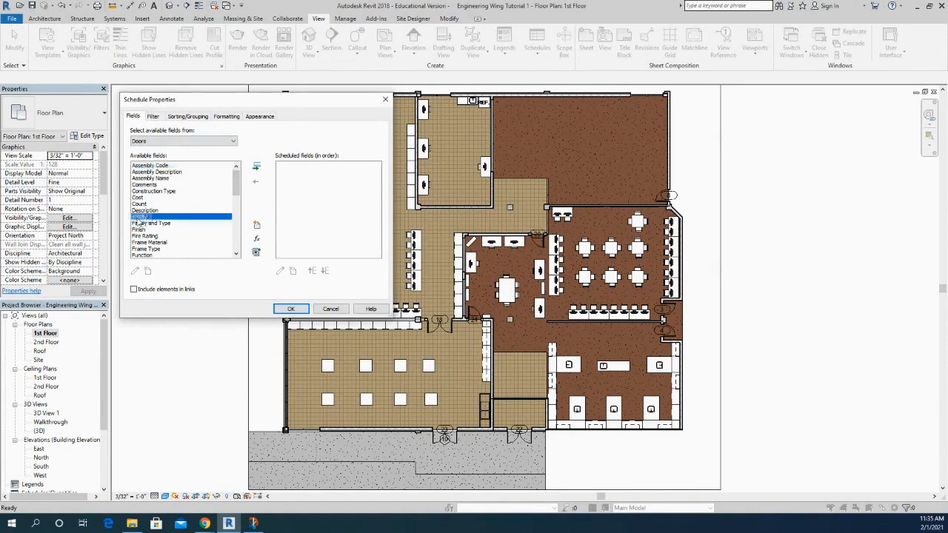
click(257, 168)
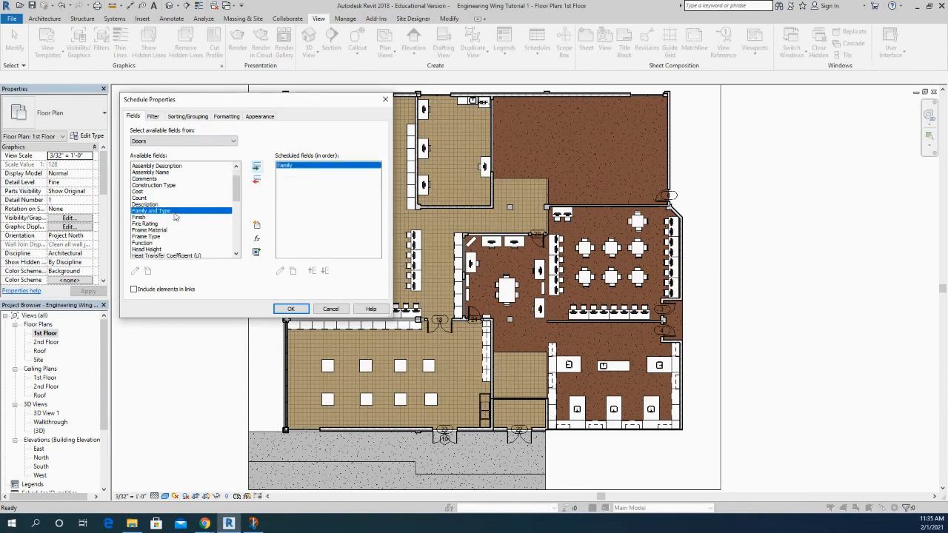
scroll(176, 216, down, 4)
scroll(176, 216, down, 5)
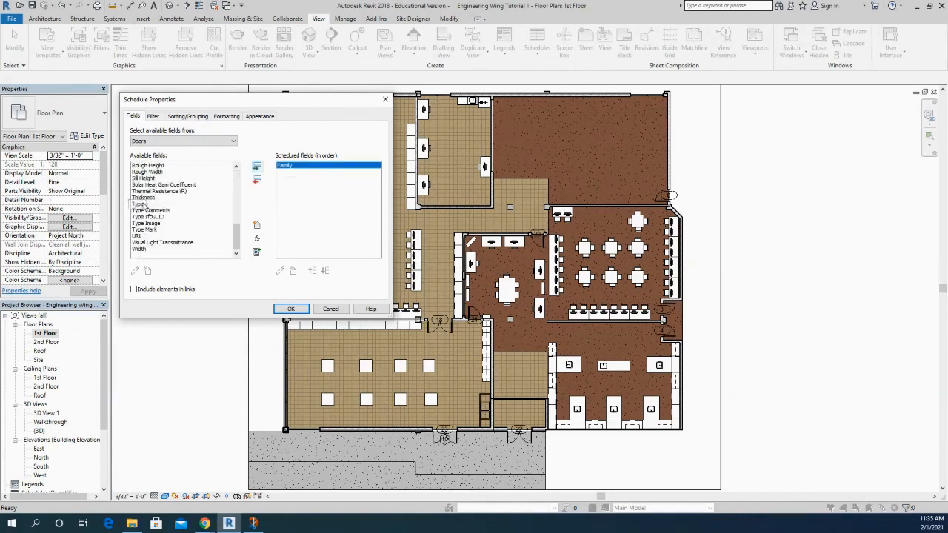
click(175, 204)
click(257, 169)
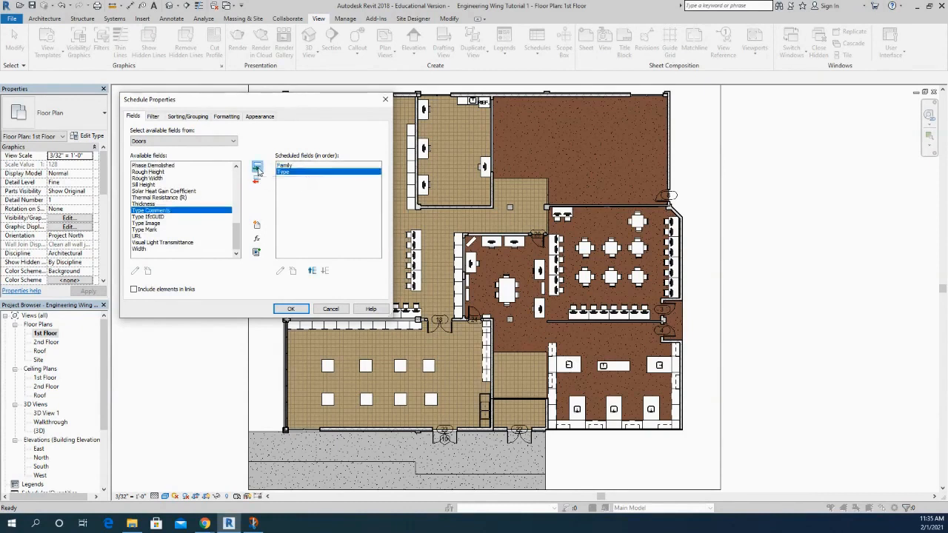
click(142, 249)
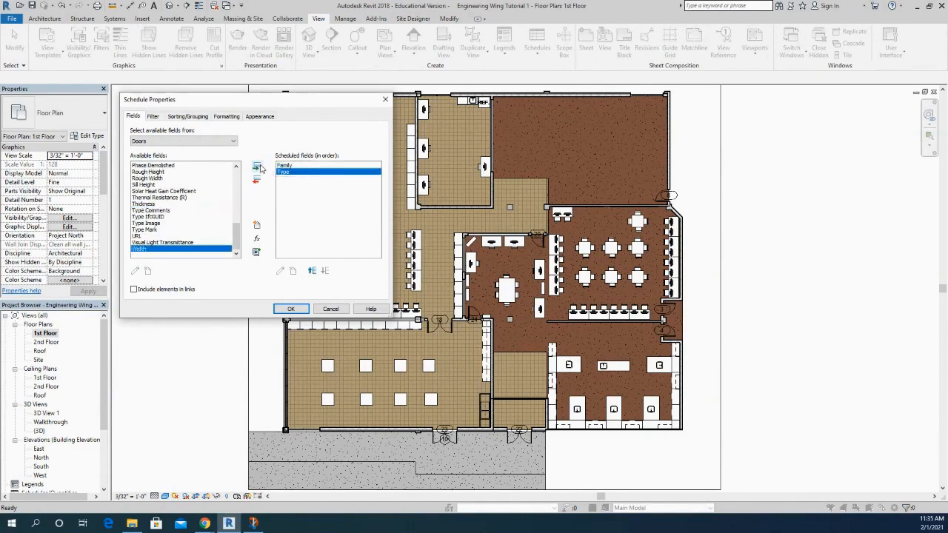
click(256, 167)
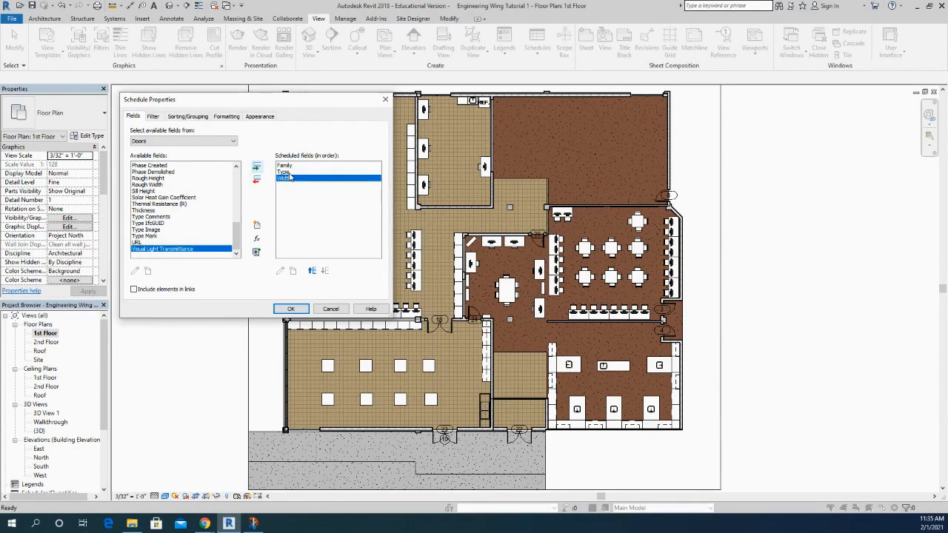
click(236, 205)
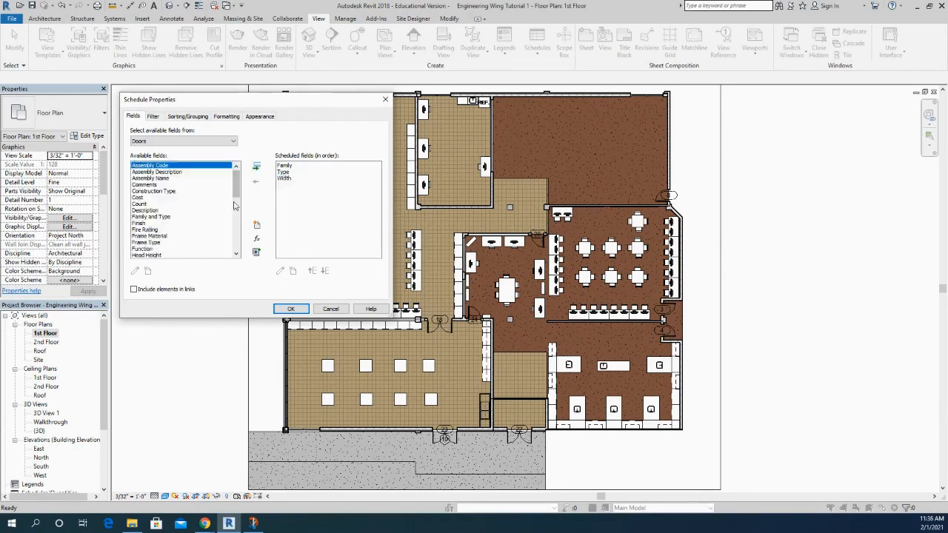
Try filtering the door schedule by Width, and reset the filter to none.
click(152, 117)
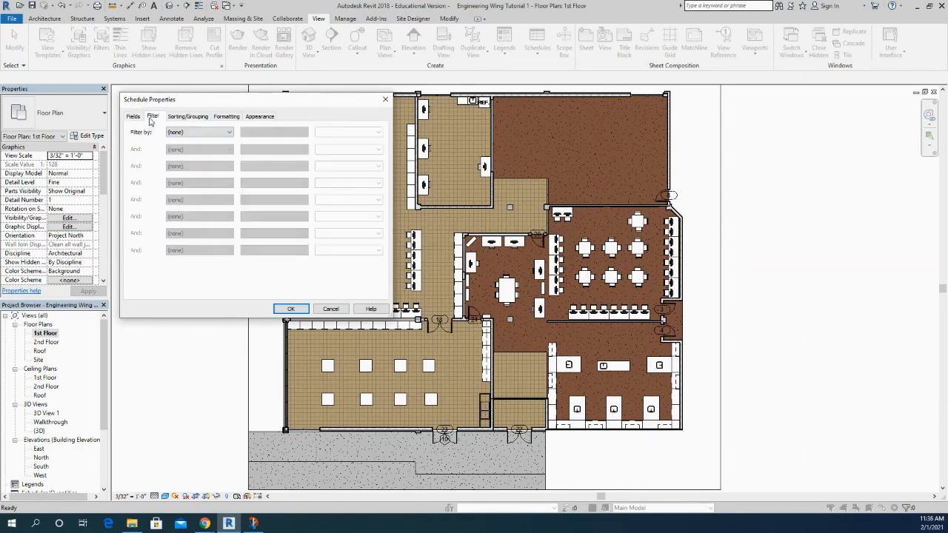
click(203, 134)
click(196, 148)
click(323, 132)
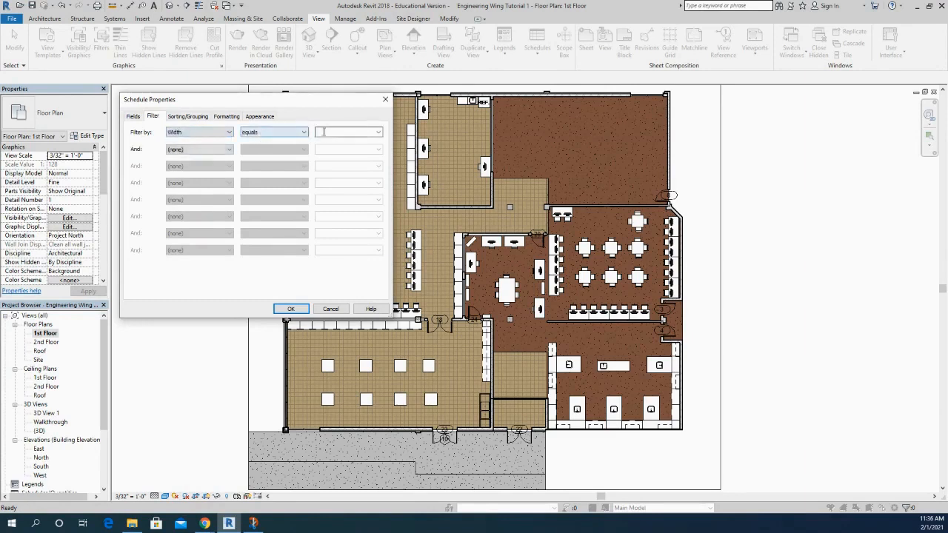
click(187, 131)
click(189, 140)
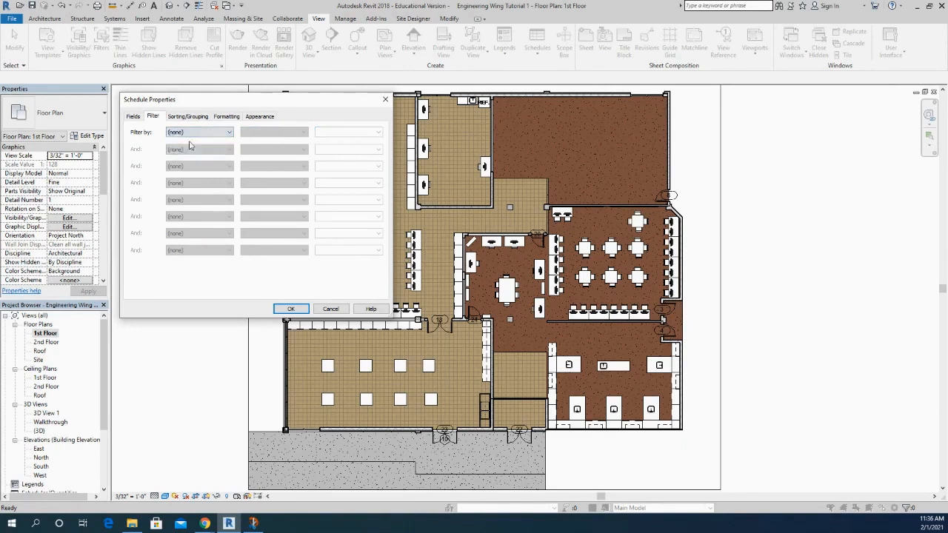
Sort the door schedule by Width in ascending order with a title, count and totals footer, and create the schedule.
click(199, 117)
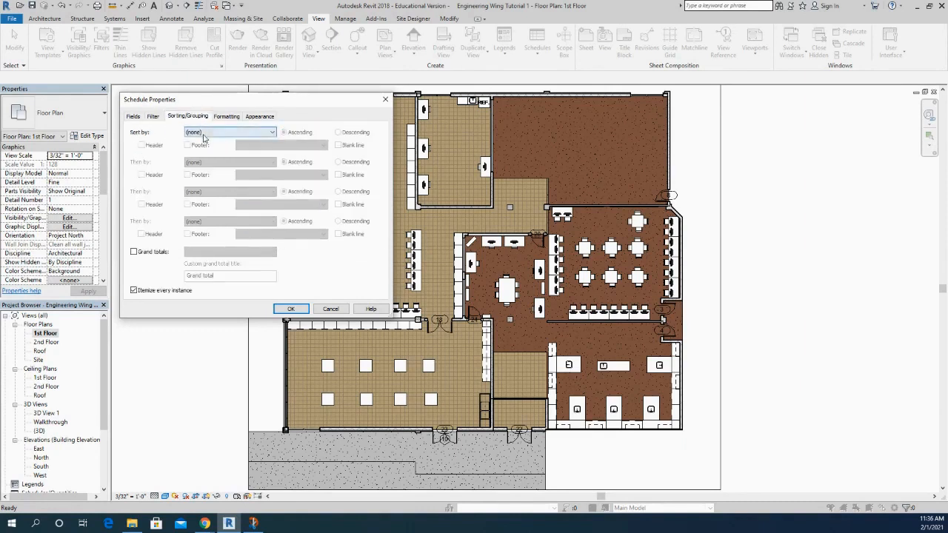
click(204, 133)
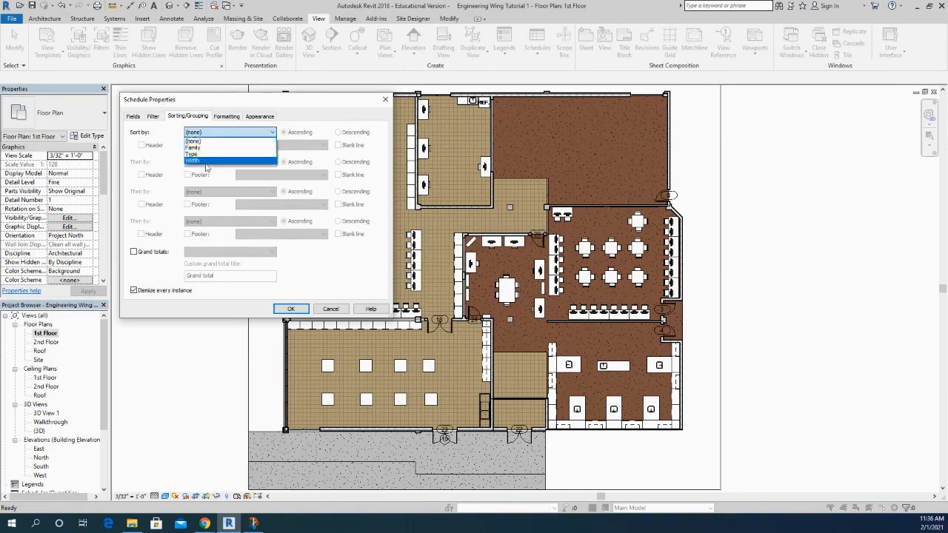
click(206, 162)
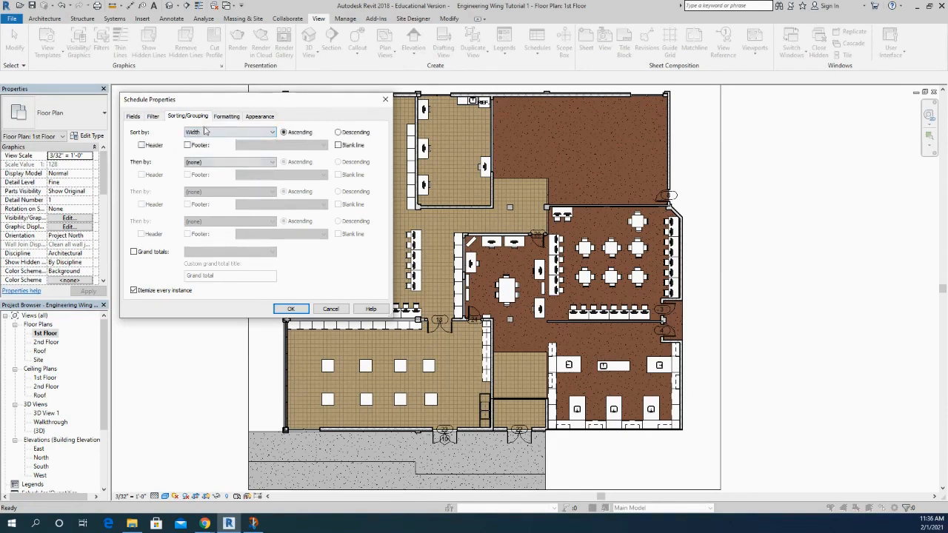
click(188, 147)
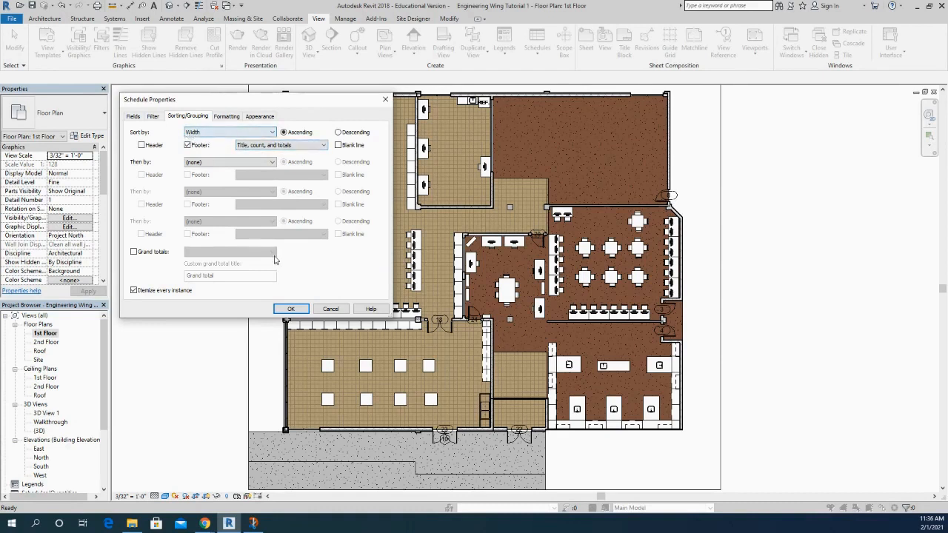
click(296, 309)
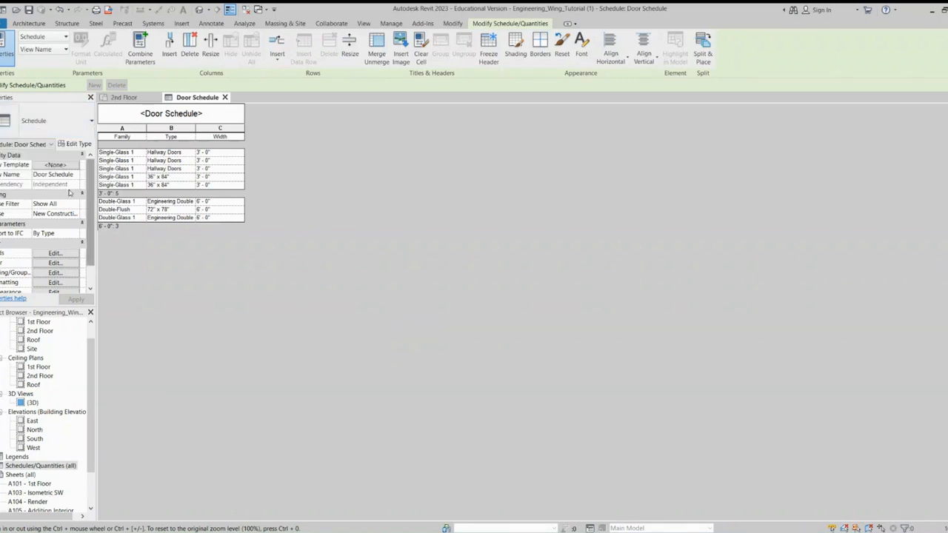
Filter the finished door schedule to doors whose Width equals 36".
scroll(72, 211, down, 1)
scroll(70, 207, up, 1)
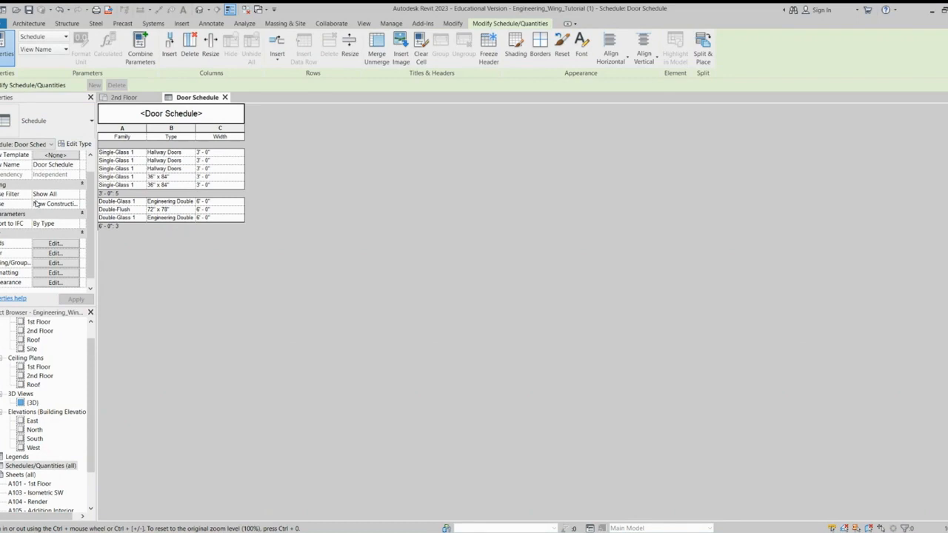
click(55, 253)
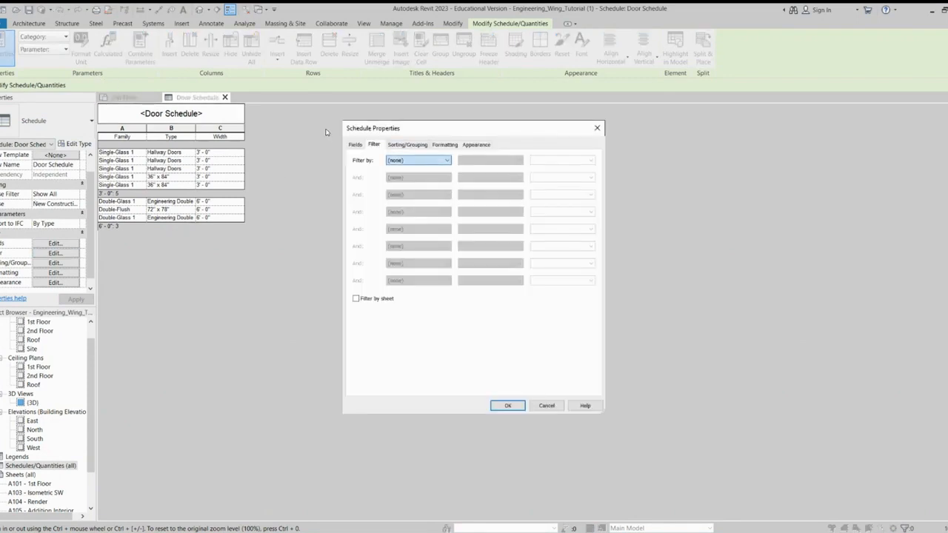
click(424, 188)
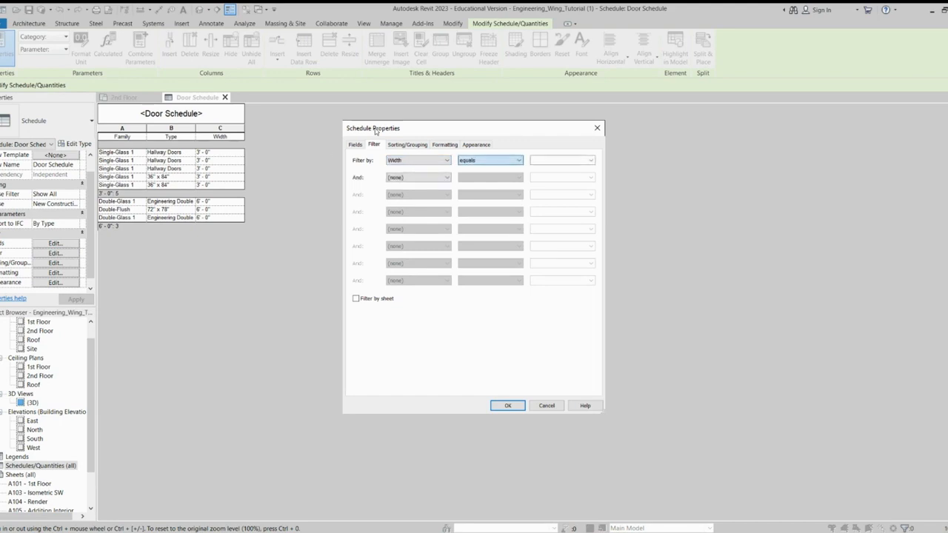
key(Tab)
text(36)
key(Return)
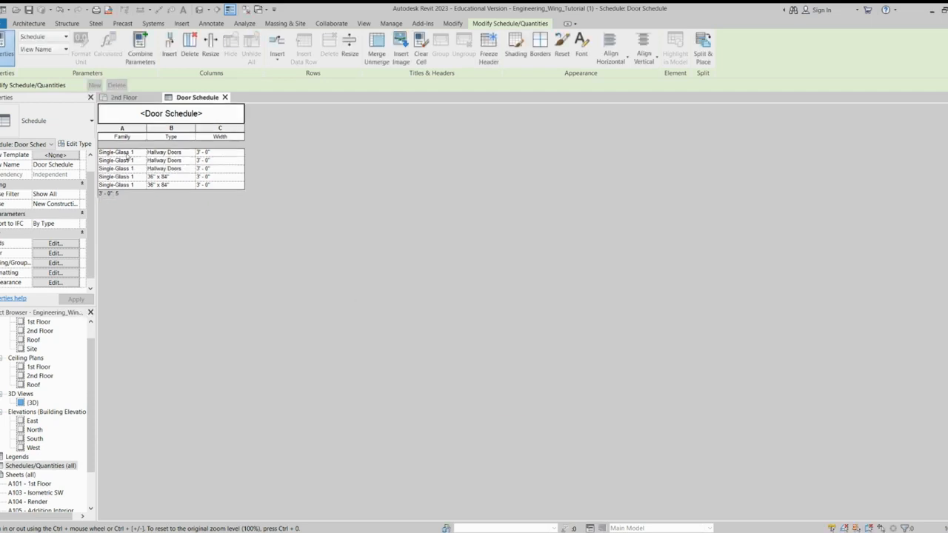